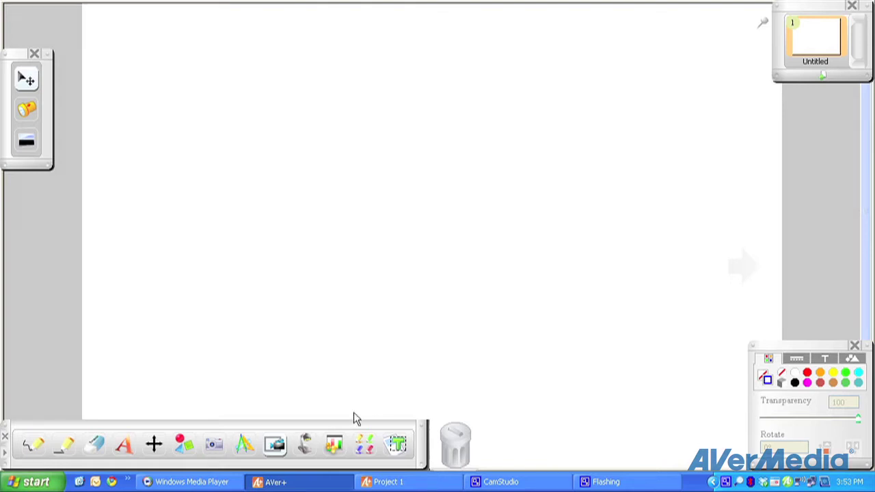
# Step: Show the live document camera image on the page and open the AVerVision recorder, placing it beside the image
pyautogui.click(306, 446)
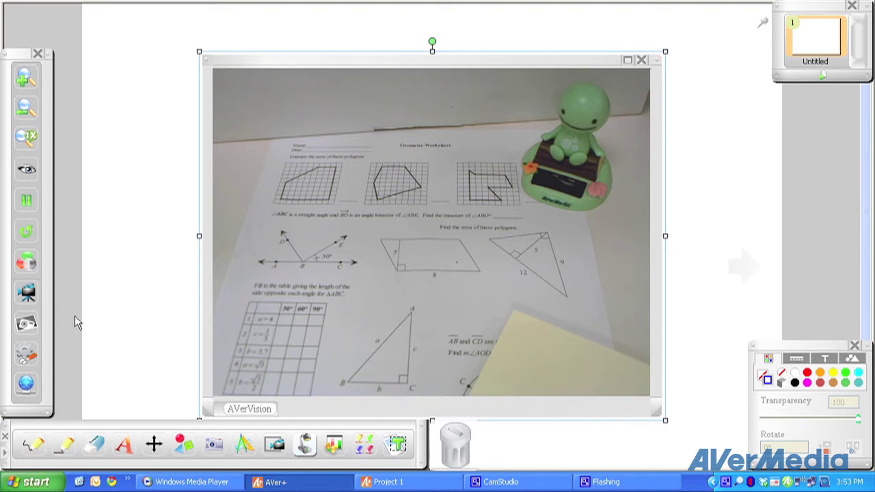
pyautogui.click(27, 294)
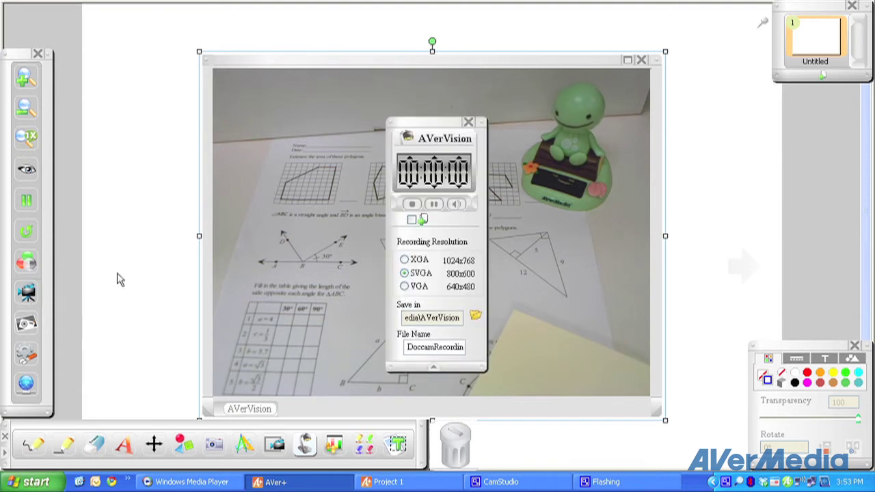
pyautogui.moveTo(428, 126); pyautogui.dragTo(135, 73)
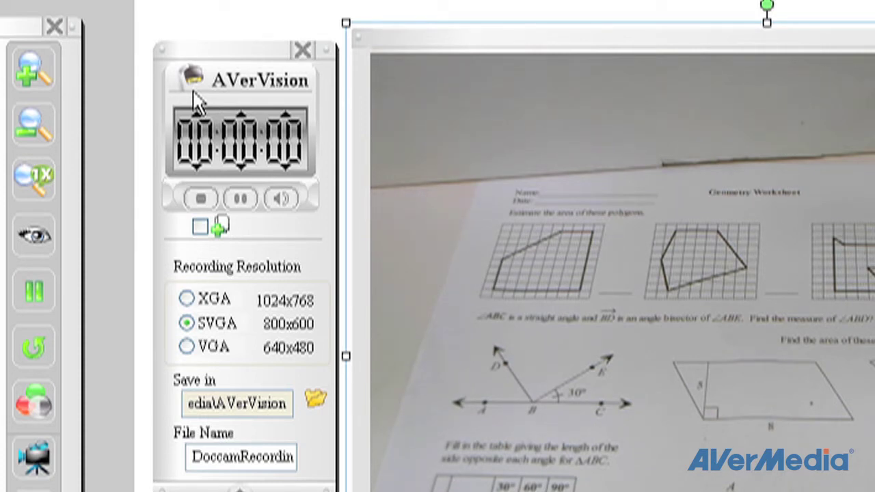
# Step: Record a short clip of the document camera image at SVGA 800x600 and play it back on the page
pyautogui.click(201, 198)
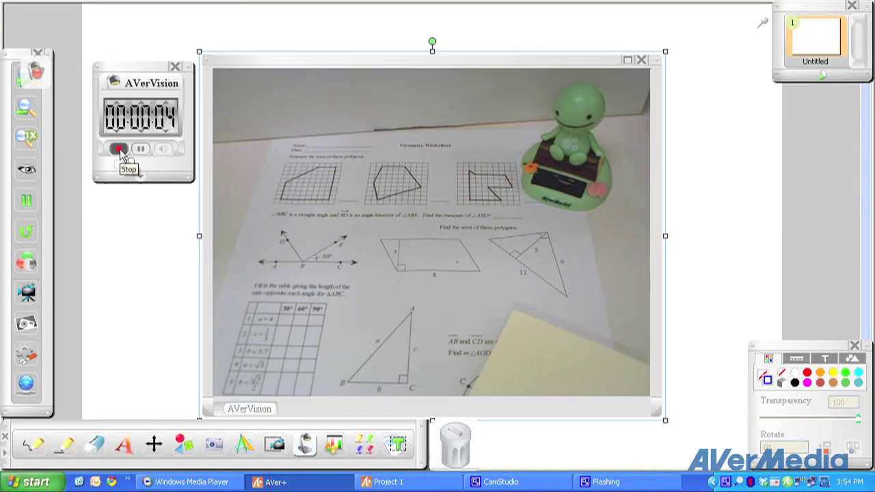
pyautogui.click(120, 150)
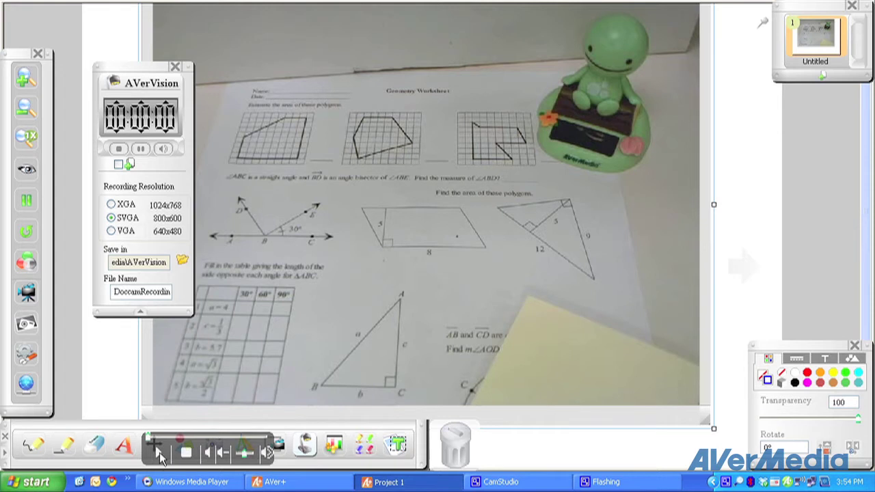
pyautogui.click(159, 454)
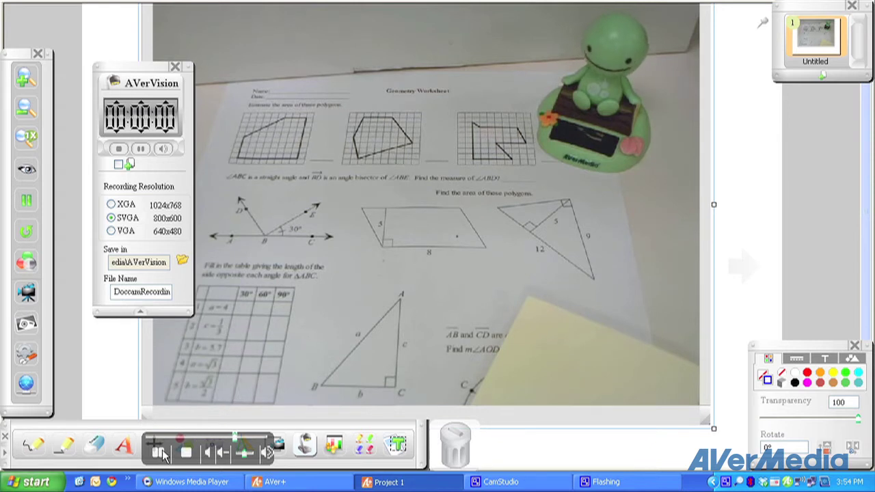
pyautogui.click(162, 454)
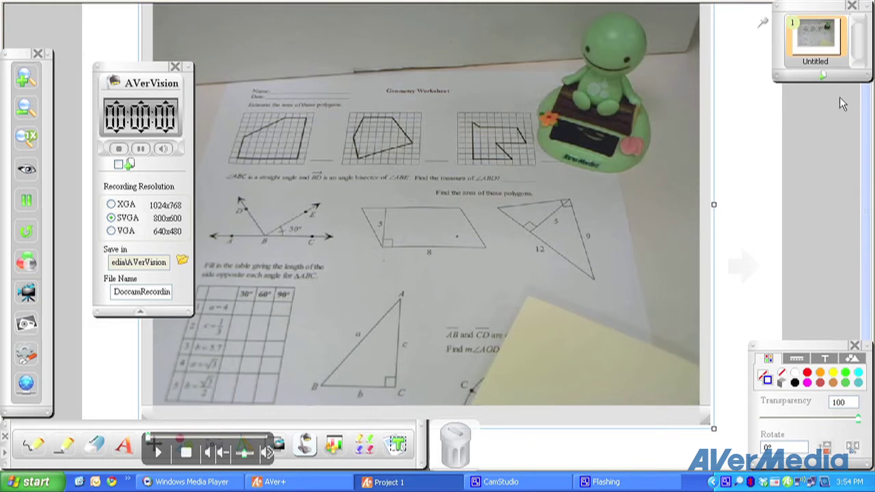
# Step: Add a second blank page and show the live document camera image on it
pyautogui.click(823, 77)
pyautogui.click(822, 75)
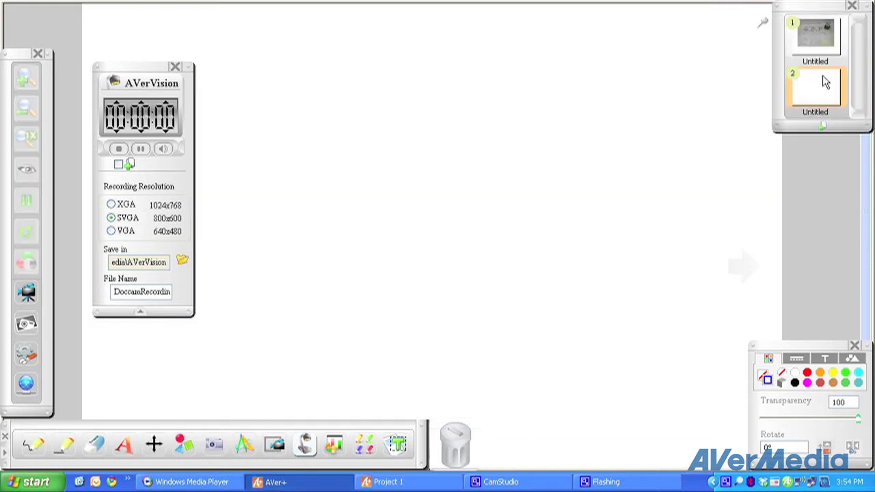
pyautogui.click(309, 451)
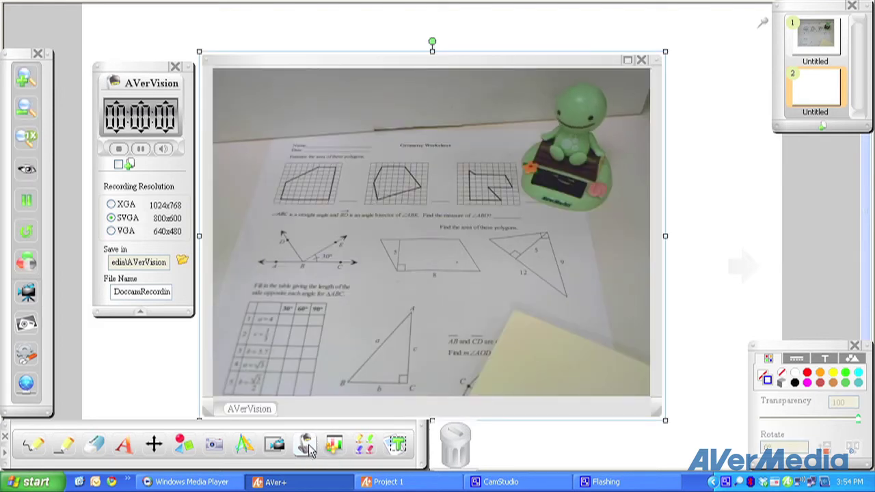
# Step: Replace the AVerVision recorder with the AVer+ screen recorder, placed clear of the camera image
pyautogui.click(274, 448)
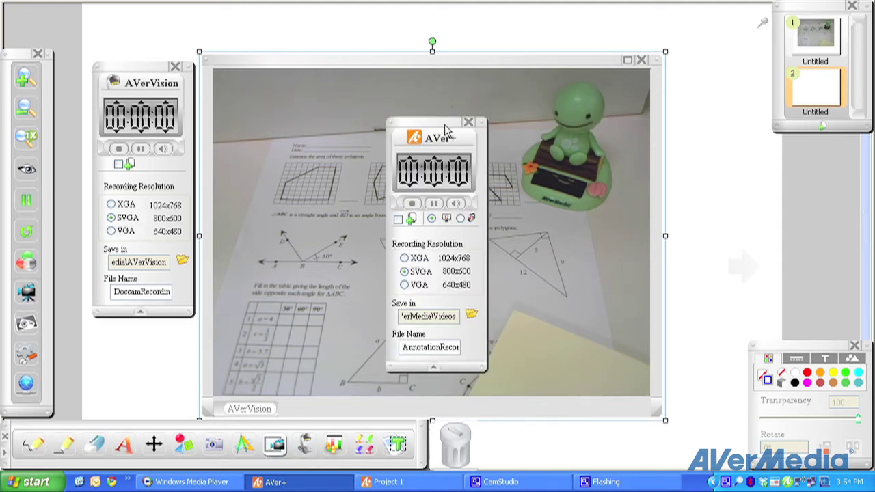
pyautogui.moveTo(444, 130); pyautogui.dragTo(270, 80)
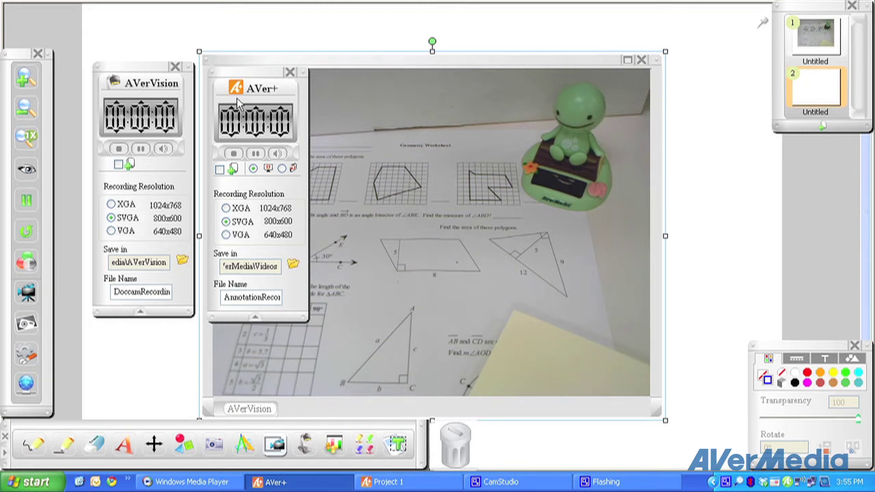
pyautogui.click(175, 66)
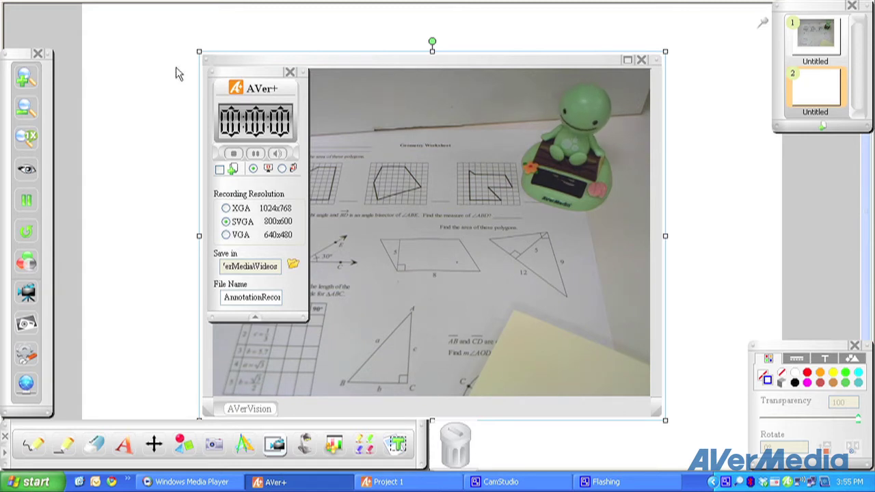
pyautogui.moveTo(263, 79); pyautogui.dragTo(146, 60)
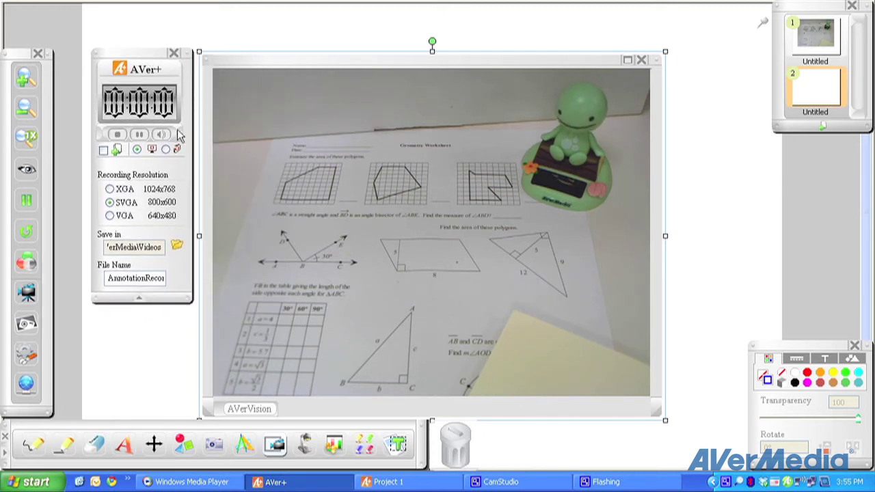
# Step: Record the screen with the AVer+ recorder while writing "Hi" in thick blue pen over the camera image, and stop recording
pyautogui.click(120, 137)
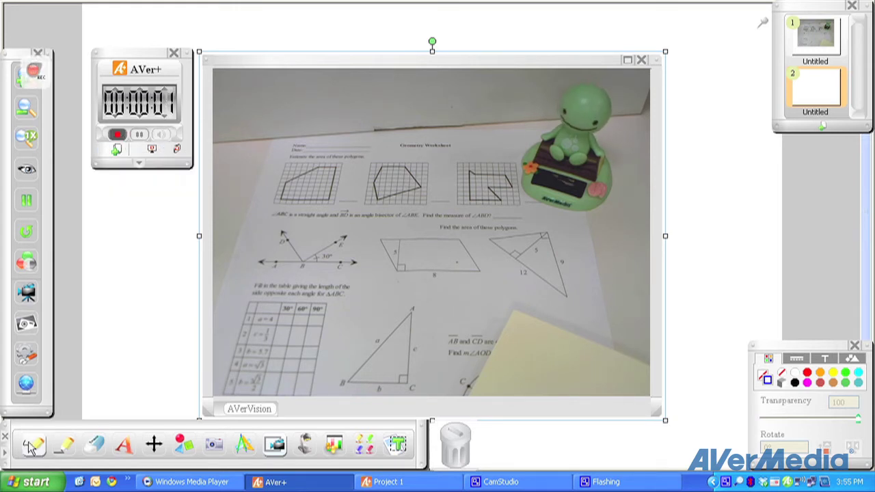
pyautogui.moveTo(312, 171); pyautogui.dragTo(313, 286)
pyautogui.moveTo(306, 220); pyautogui.dragTo(355, 219)
pyautogui.moveTo(348, 174); pyautogui.dragTo(369, 262)
pyautogui.moveTo(395, 204); pyautogui.dragTo(415, 291)
pyautogui.click(392, 188)
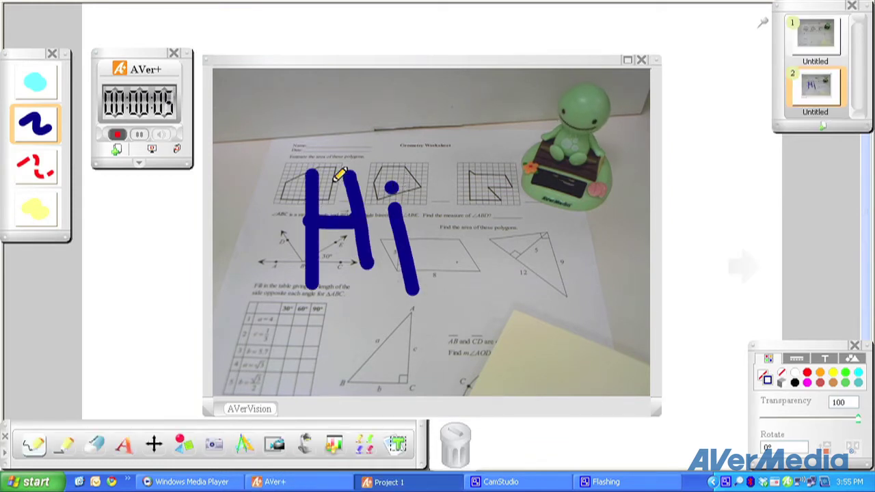
pyautogui.click(174, 149)
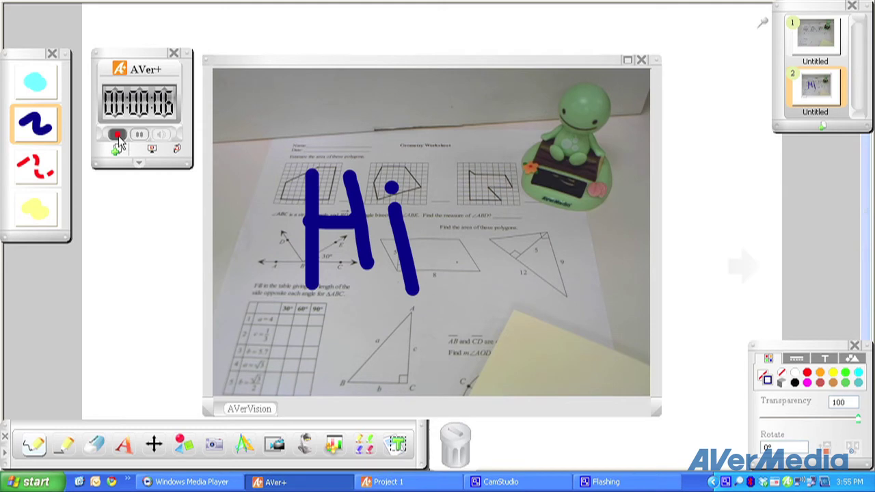
pyautogui.click(118, 137)
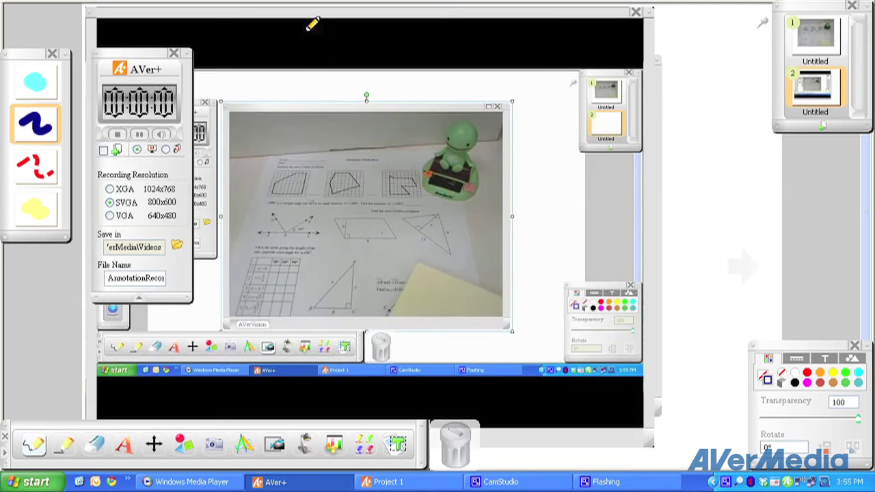
# Step: Move the recorded annotation video clear of the AVer+ recorder and play it back
pyautogui.click(153, 445)
pyautogui.moveTo(252, 334); pyautogui.dragTo(358, 313)
pyautogui.moveTo(190, 453)
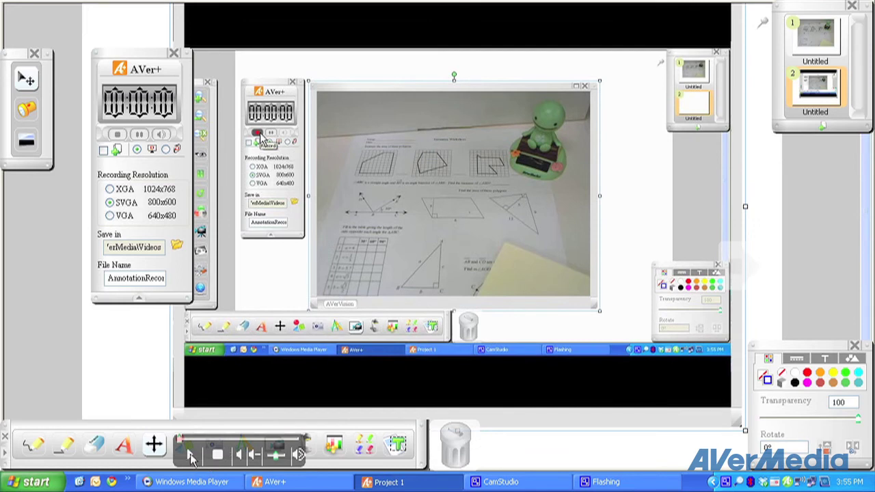
pyautogui.click(191, 455)
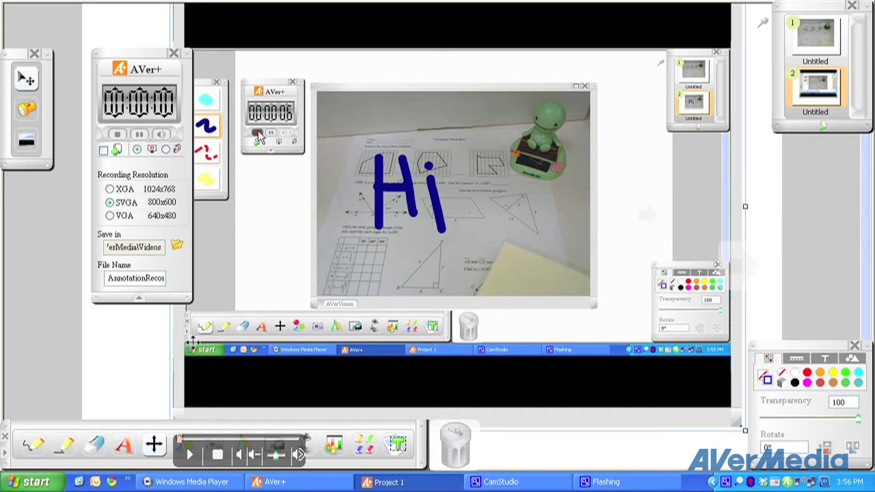
# Step: Switch the AVer+ recorder's option for adding a shortcut to a new page on and off again
pyautogui.click(137, 182)
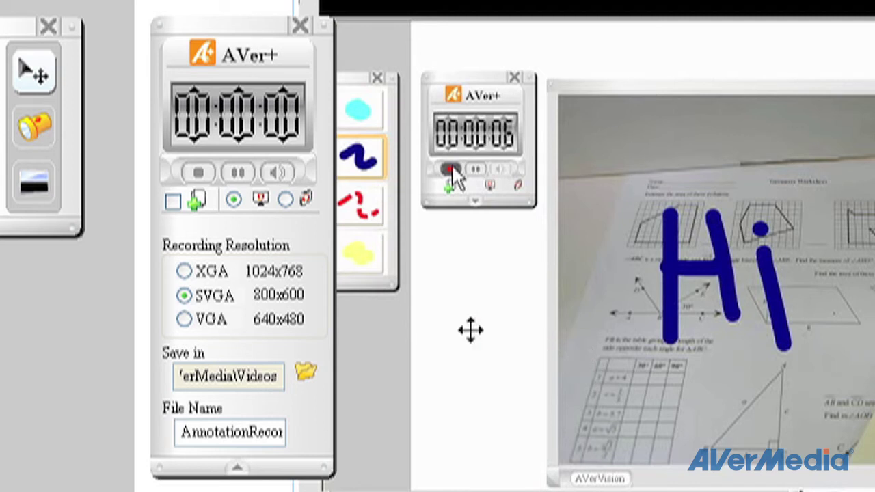
pyautogui.click(174, 202)
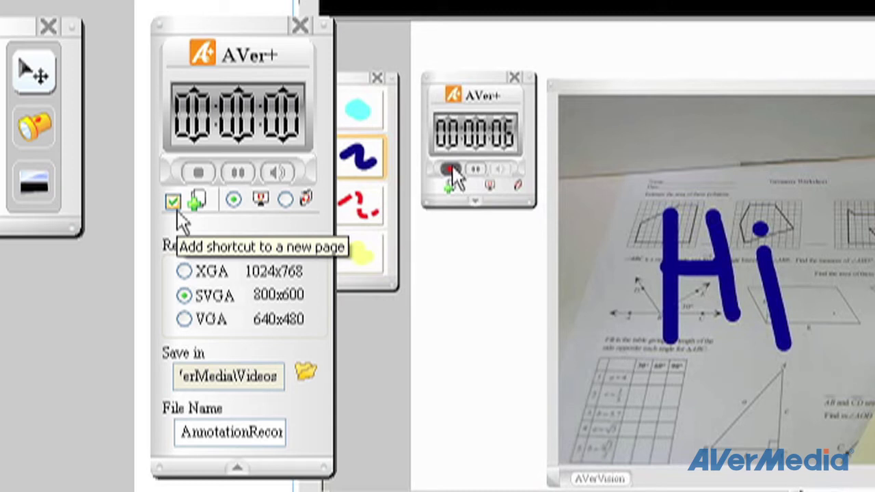
pyautogui.click(174, 202)
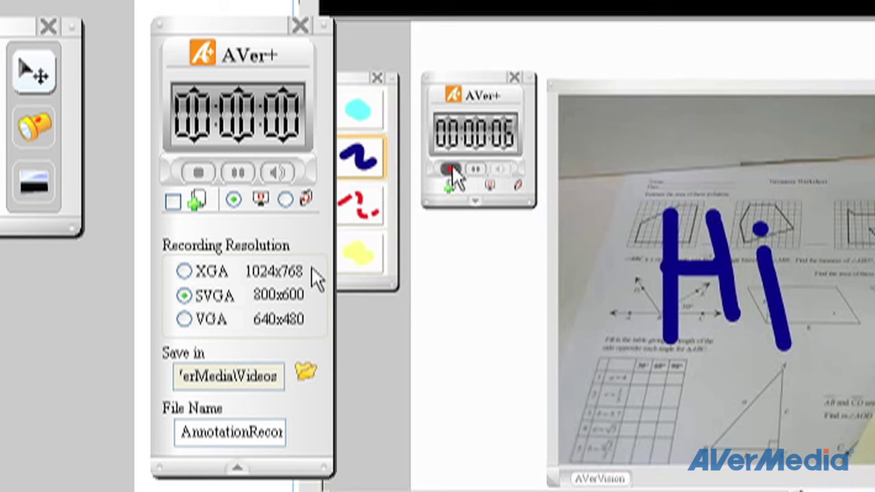
# Step: Set the AVer+ recording resolution to XGA 1024x768, and view the save folder choices without selecting a new one
pyautogui.click(186, 272)
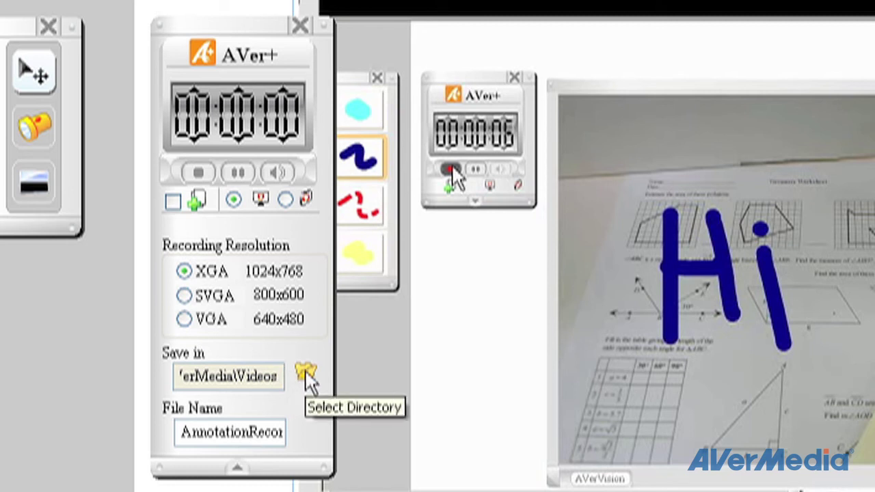
pyautogui.click(306, 374)
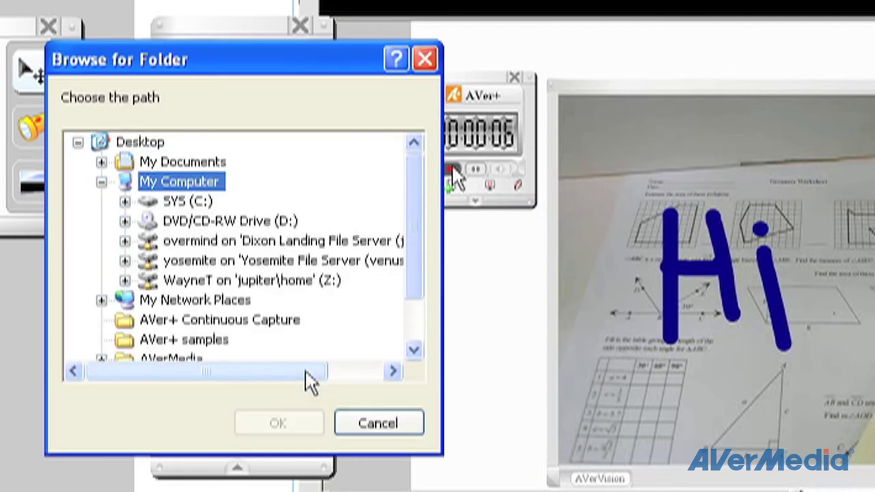
pyautogui.click(367, 422)
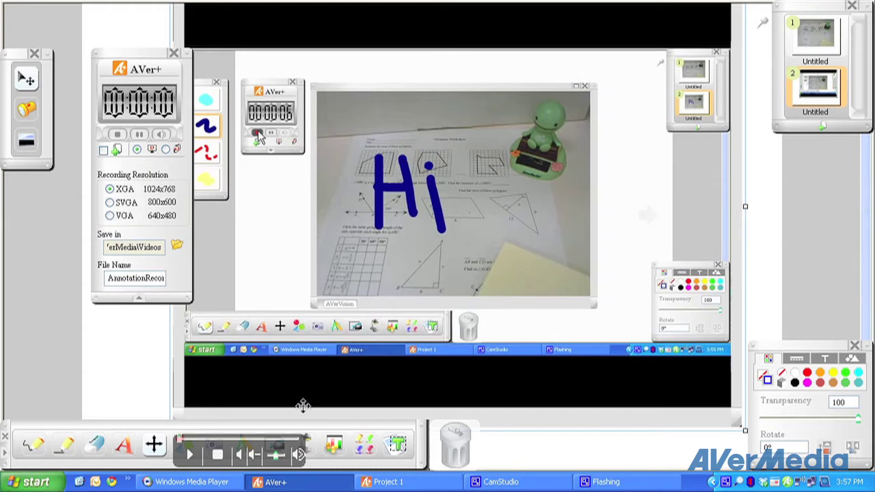
# Step: Reopen the AVerVision recorder and place it next to the AVer+ recorder for comparison
pyautogui.click(308, 444)
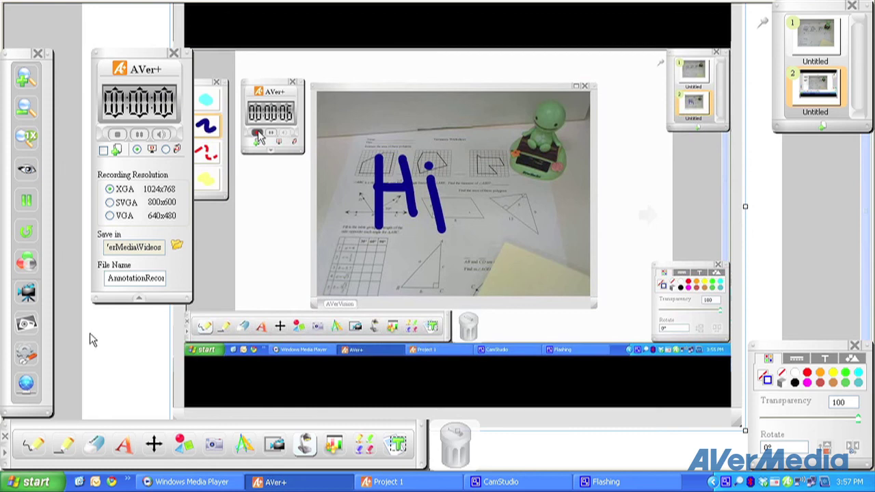
pyautogui.click(26, 292)
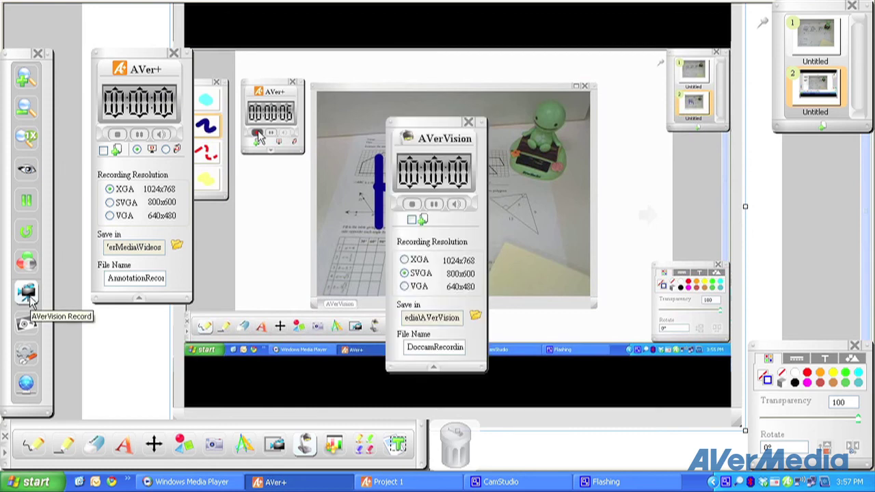
pyautogui.moveTo(446, 122); pyautogui.dragTo(261, 54)
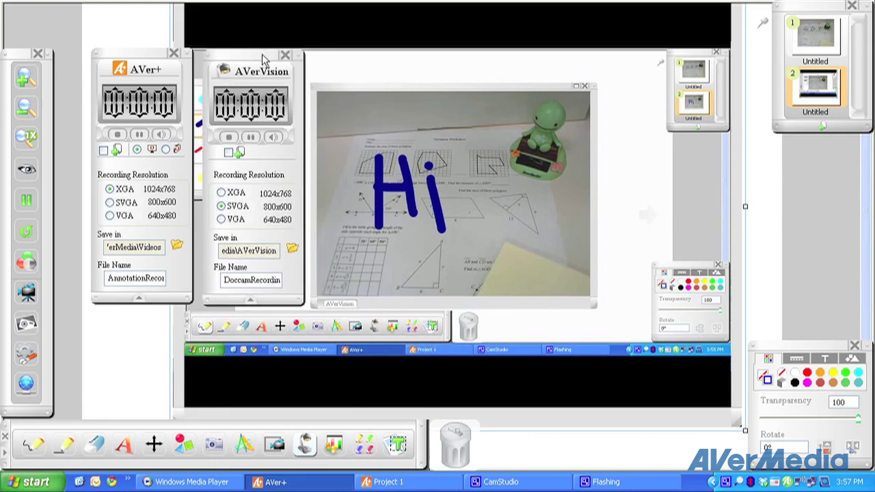